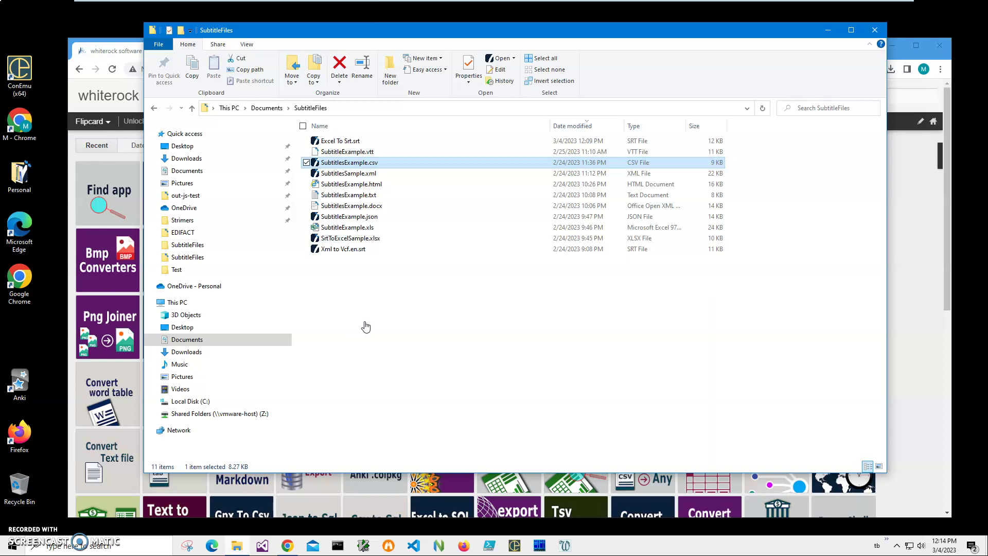
# - Open SubtitlesExample.csv in Notepad++ using its right-click Edit with Notepad++ option
pyautogui.click(328, 153)
pyautogui.click(331, 163)
pyautogui.rightClick(362, 165)
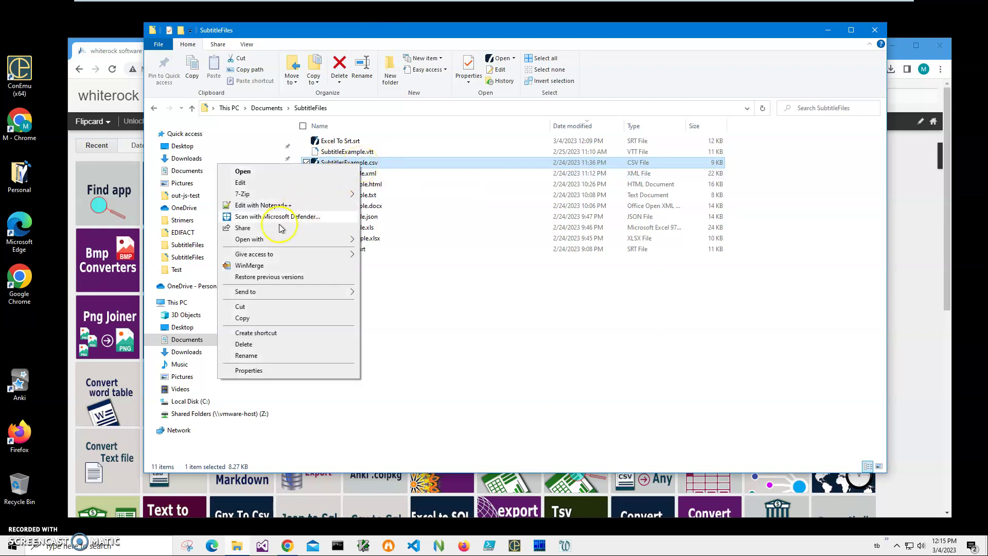
pyautogui.click(273, 205)
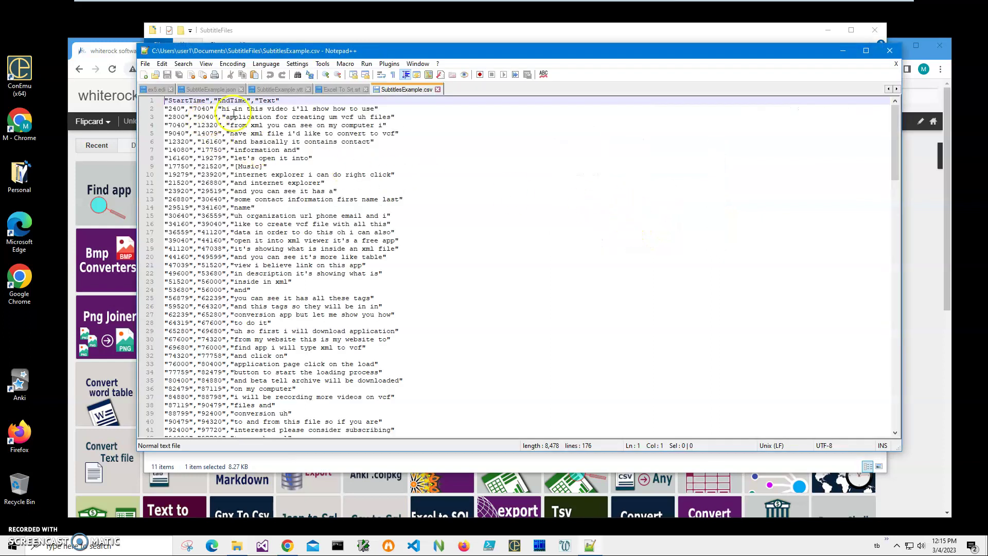
pyautogui.moveTo(288, 101); pyautogui.dragTo(135, 103)
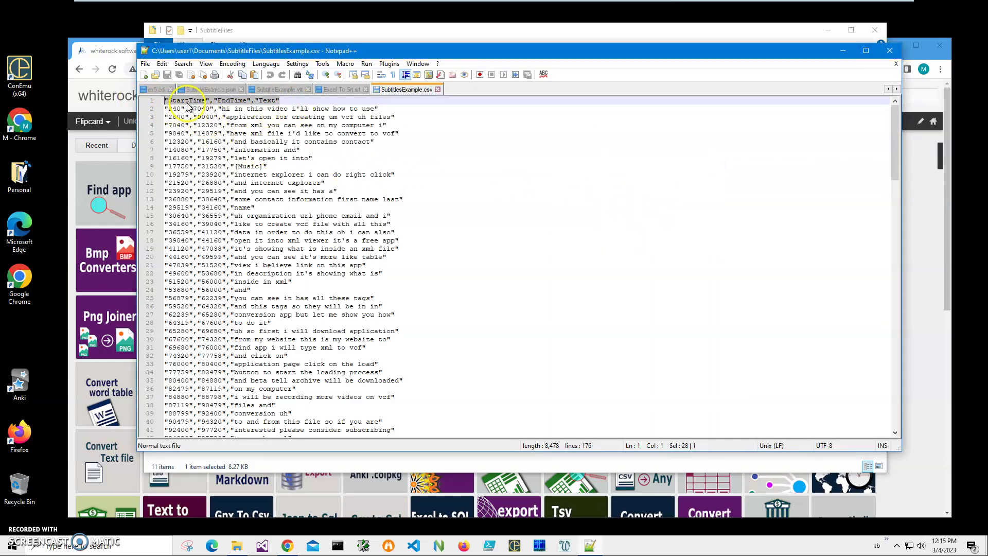
pyautogui.click(185, 117)
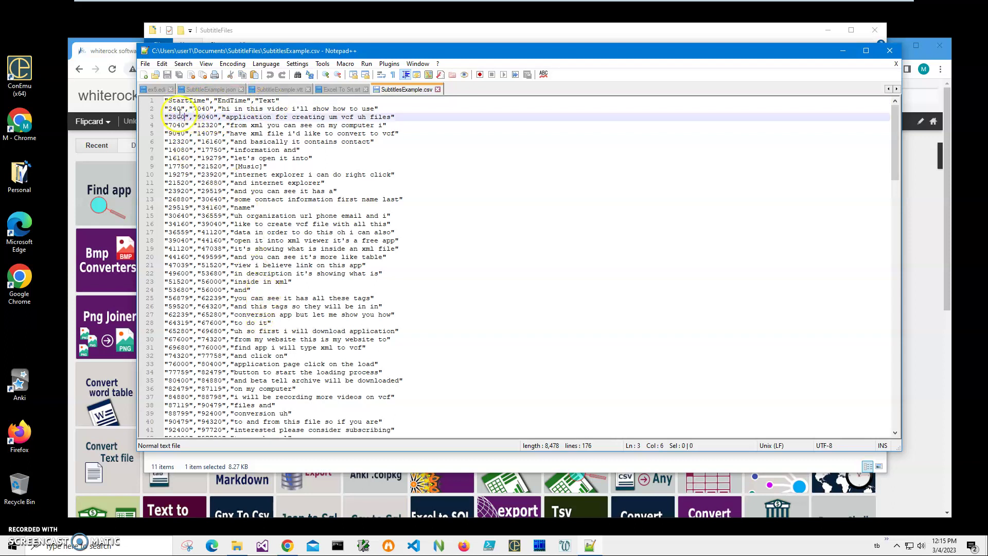
pyautogui.doubleClick(201, 109)
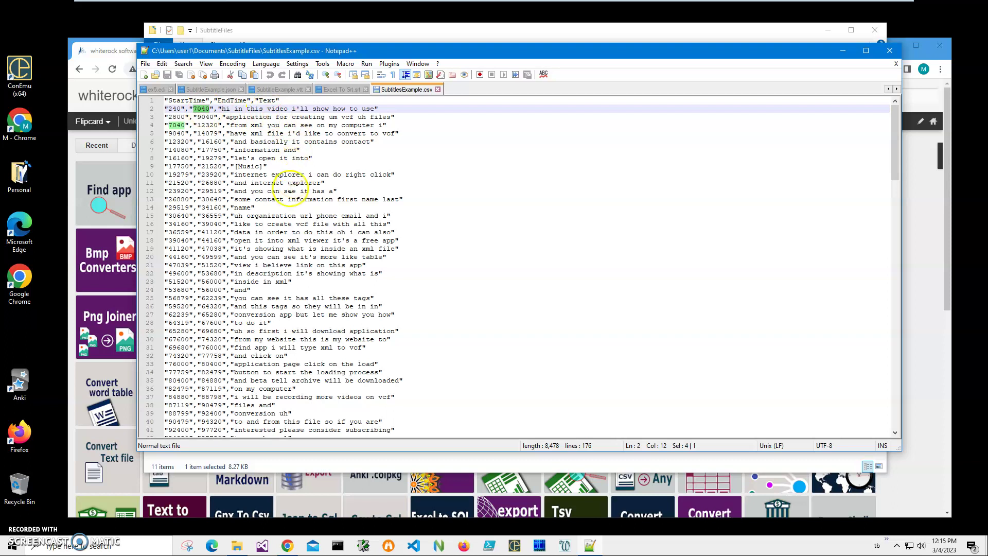
pyautogui.click(292, 190)
pyautogui.scroll(-5, 340, 303)
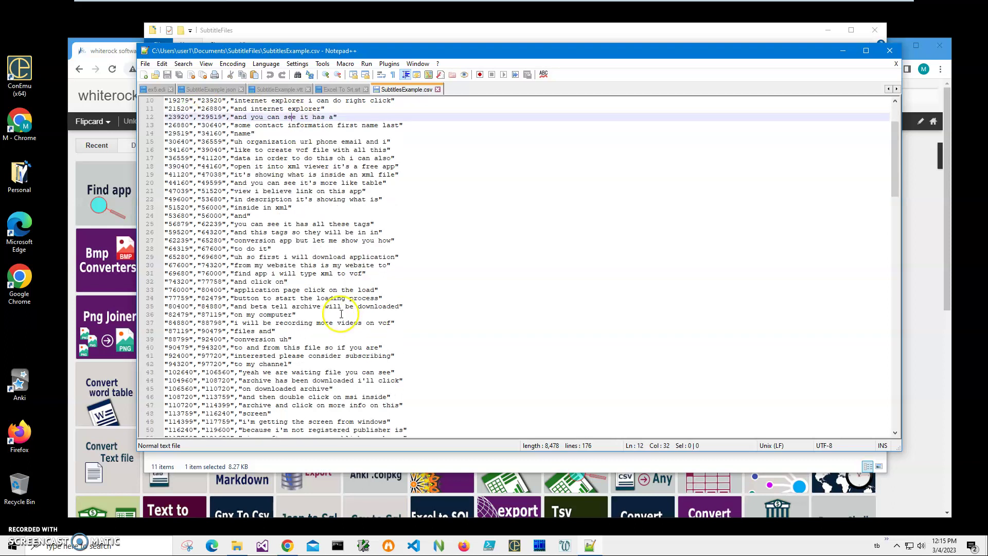
# - Close Notepad++ and open SubtitlesExample.csv in Csv Viewer, scrolling through the subtitle table
pyautogui.click(890, 51)
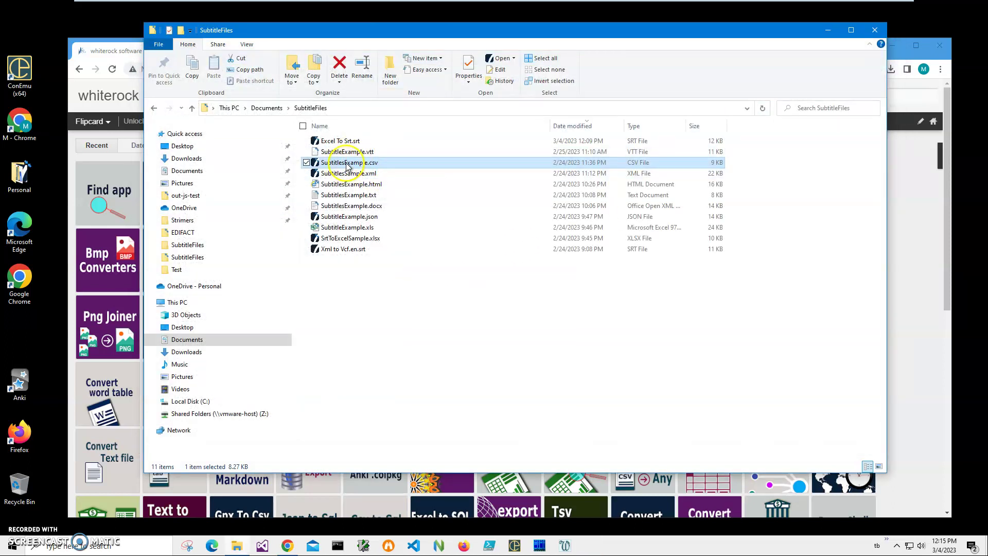
pyautogui.doubleClick(347, 164)
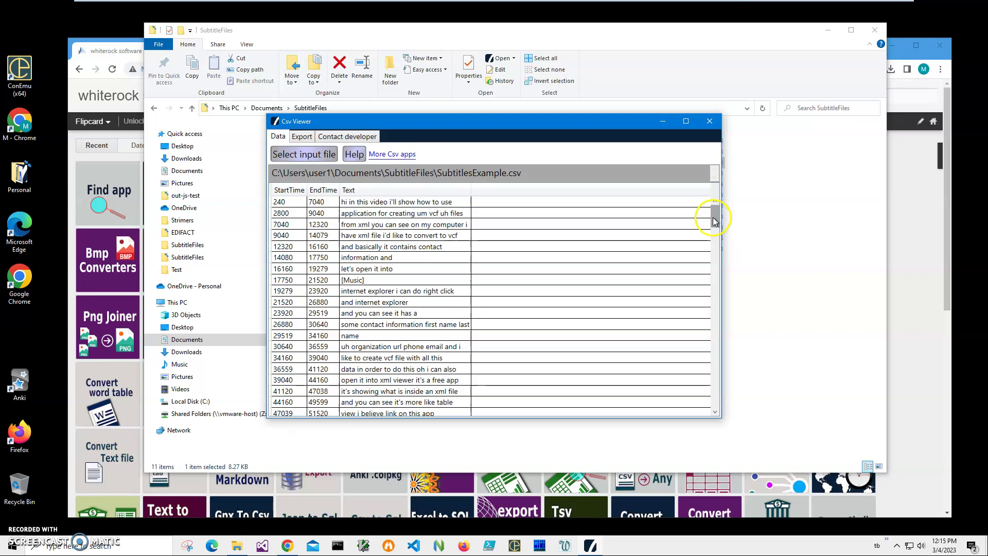
pyautogui.moveTo(714, 221); pyautogui.dragTo(716, 405)
# - Check the Export formats, return to the data table, and close Csv Viewer
pyautogui.click(302, 136)
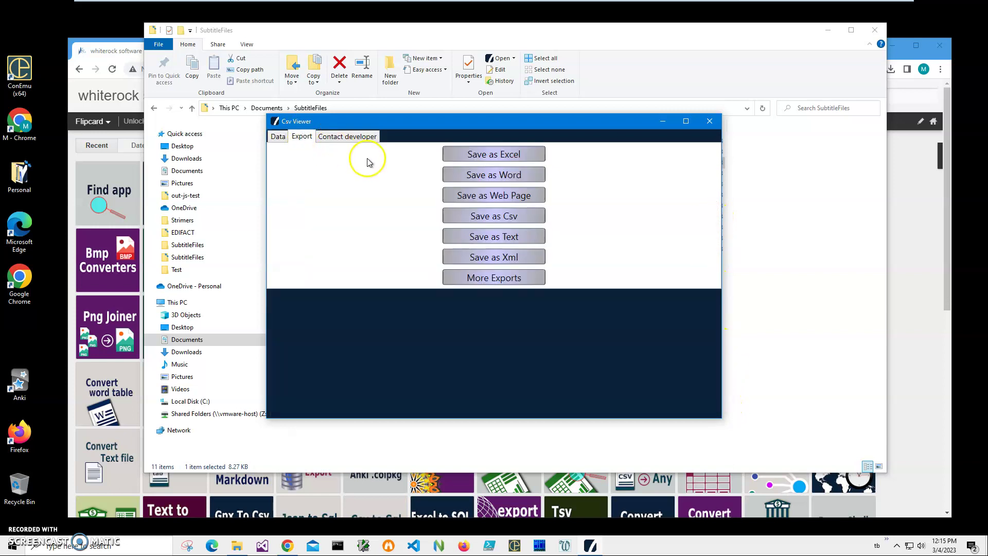
pyautogui.click(285, 137)
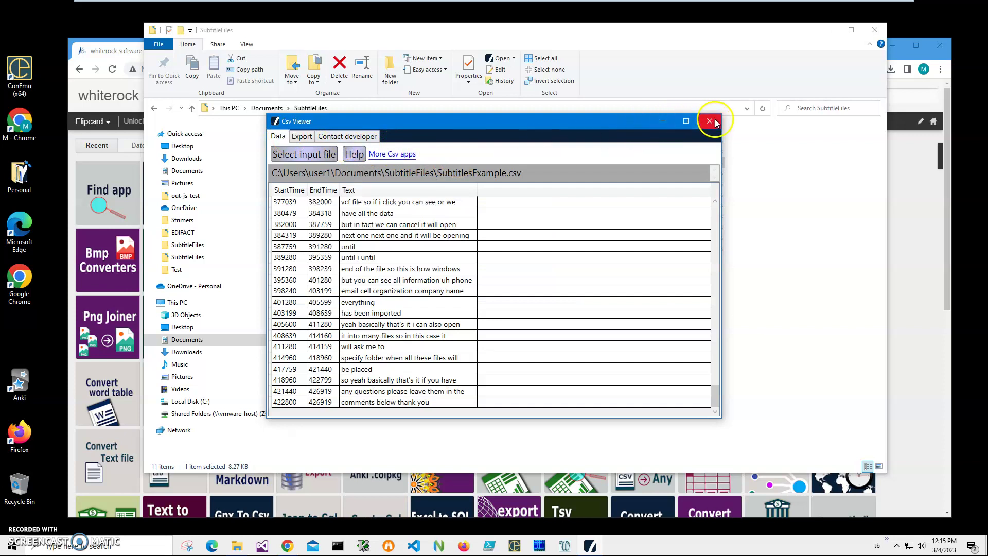
pyautogui.click(710, 121)
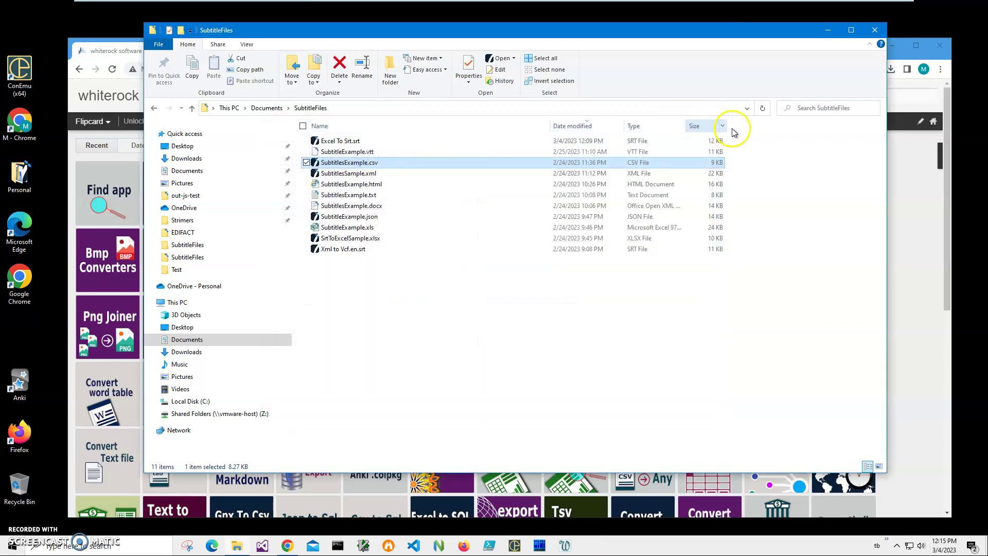
# - Find the '10 ways to create srt file' article and download CsvToSrtSetup.zip from its Csv To Srt entry
pyautogui.click(874, 33)
pyautogui.click(842, 95)
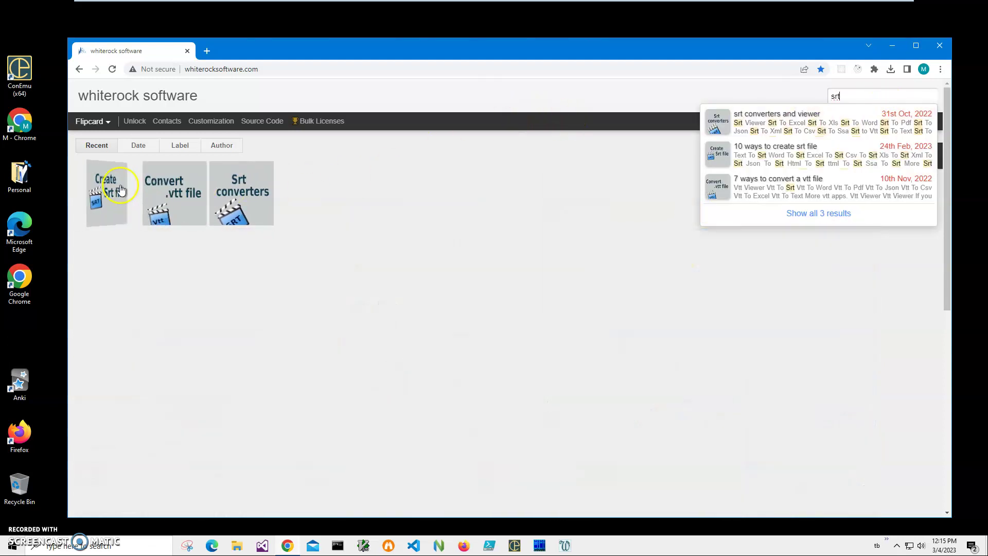
pyautogui.click(120, 191)
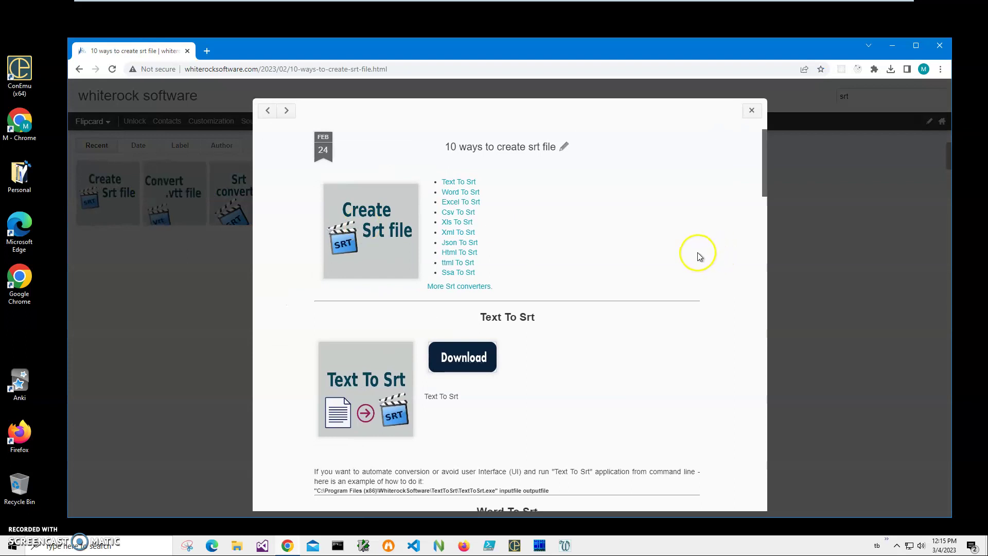
pyautogui.click(462, 216)
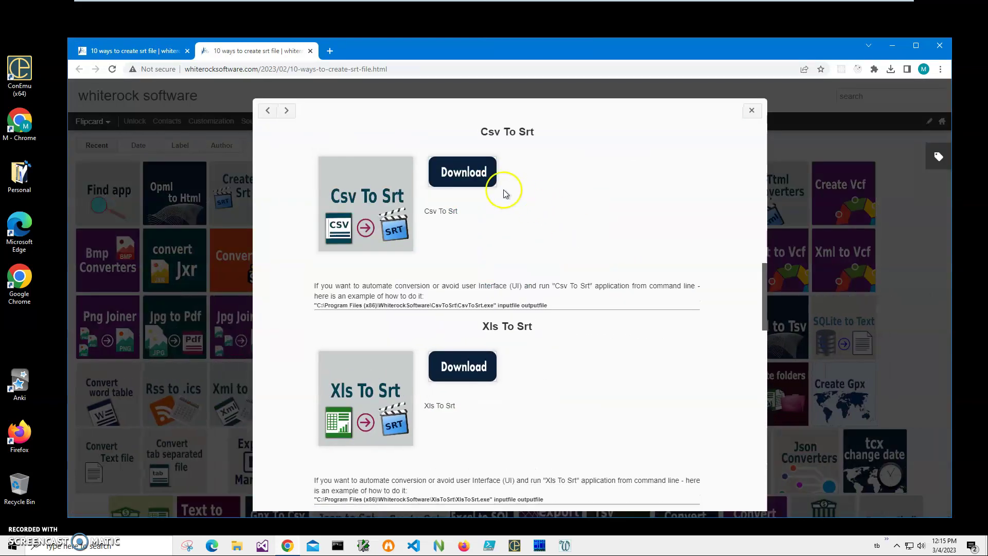
pyautogui.click(474, 182)
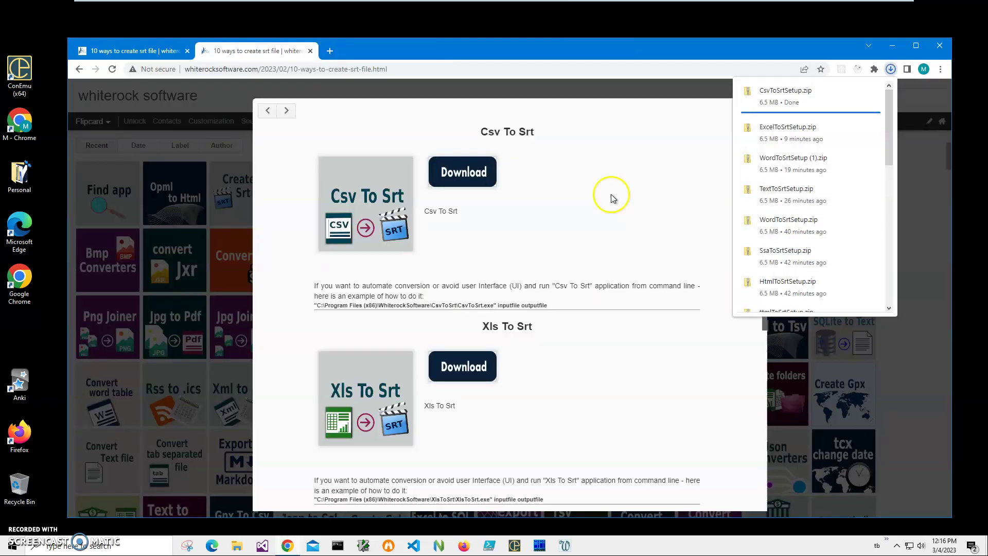
# - Open CsvToSrtSetup.zip and run CsvToSrtSetup.msi despite the unrecognized-app warning
pyautogui.click(799, 98)
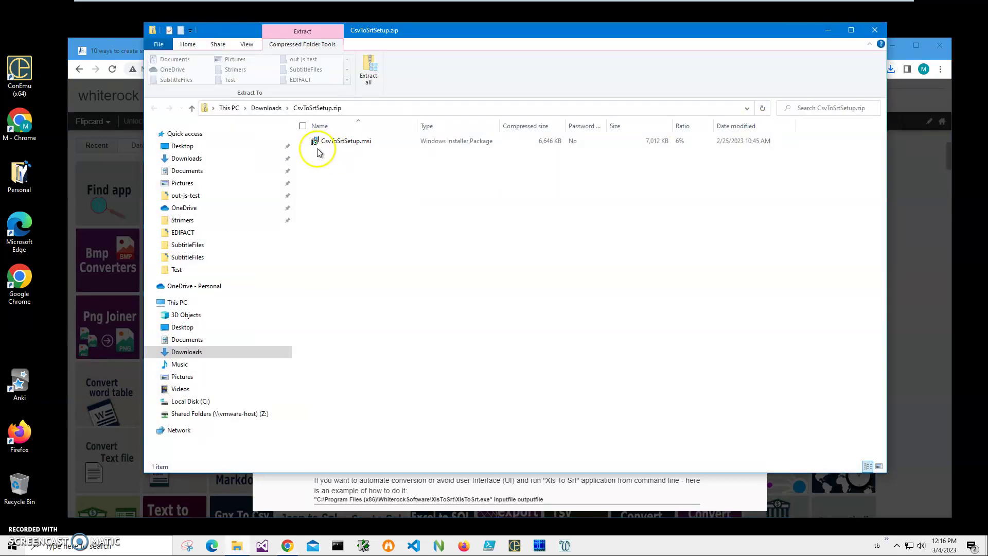
pyautogui.doubleClick(325, 144)
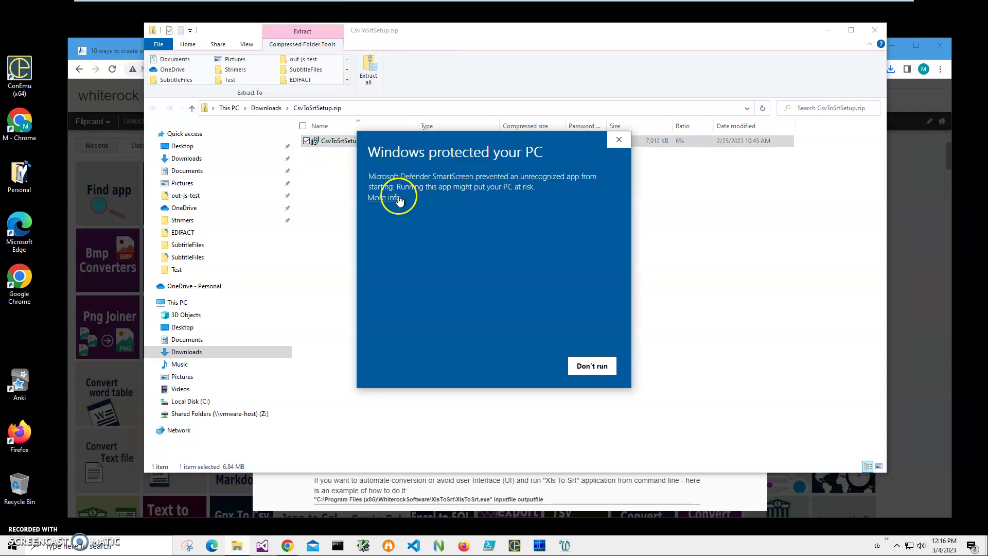
pyautogui.click(378, 194)
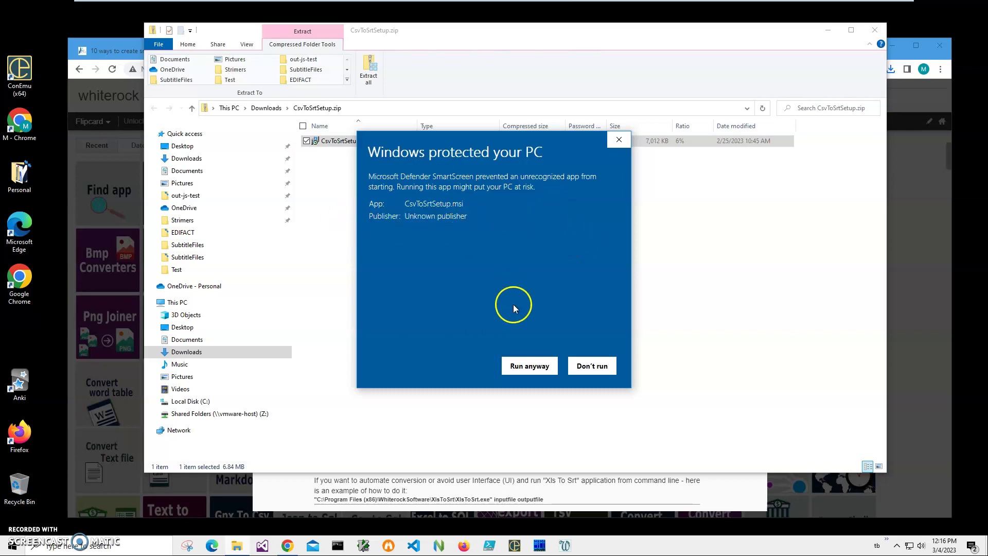
pyautogui.click(523, 363)
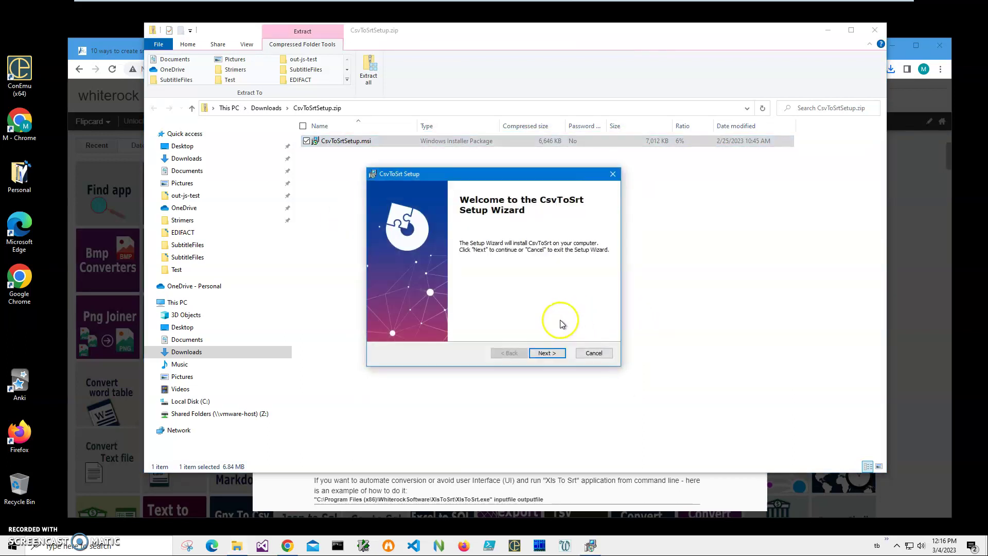
# - Complete the setup wizard with the default folder, then close the zip folder and browser
pyautogui.click(546, 353)
pyautogui.click(548, 354)
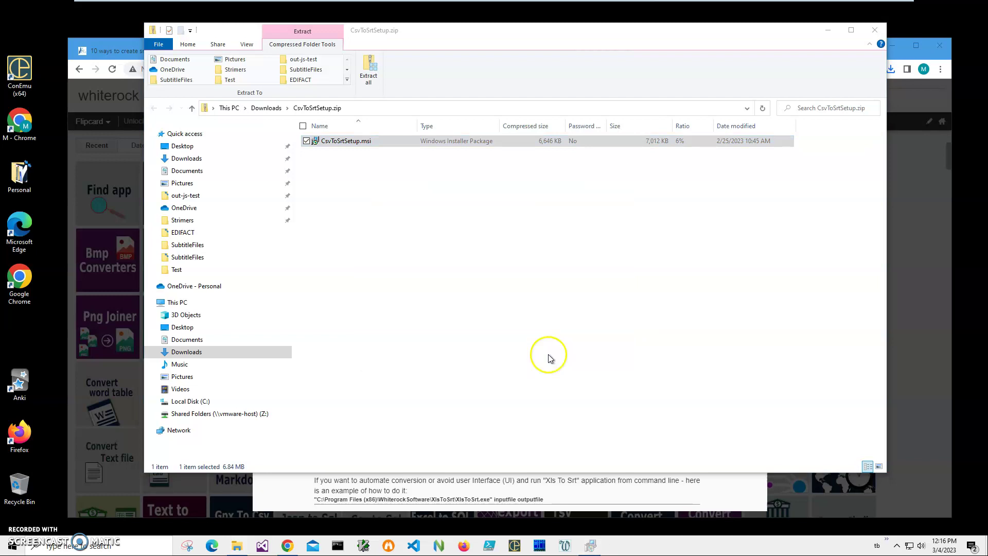
pyautogui.click(446, 357)
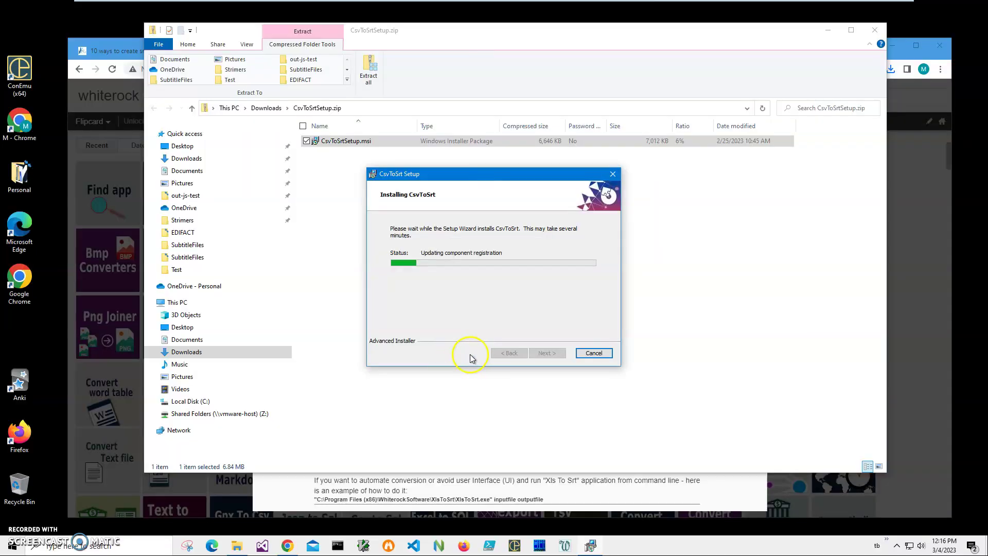
pyautogui.click(545, 352)
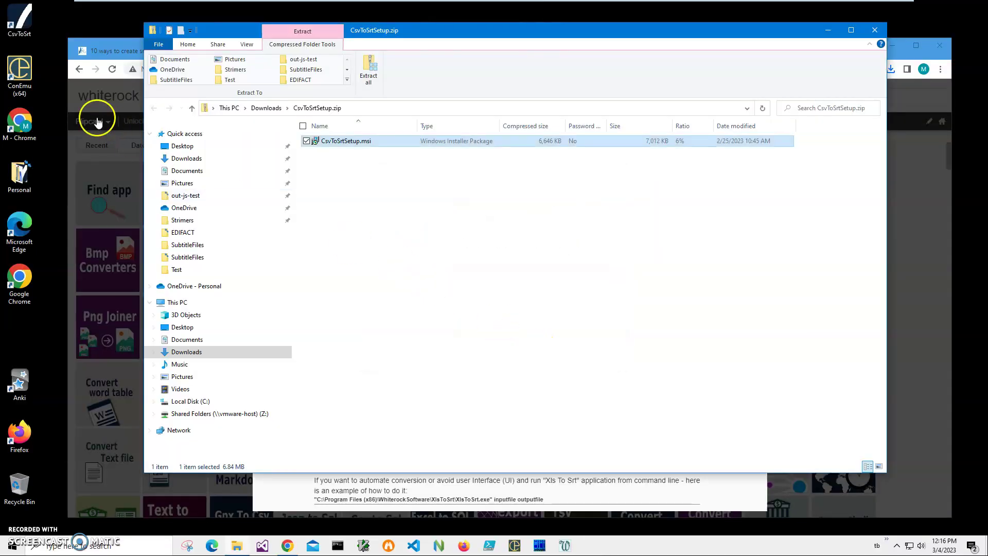
pyautogui.click(19, 20)
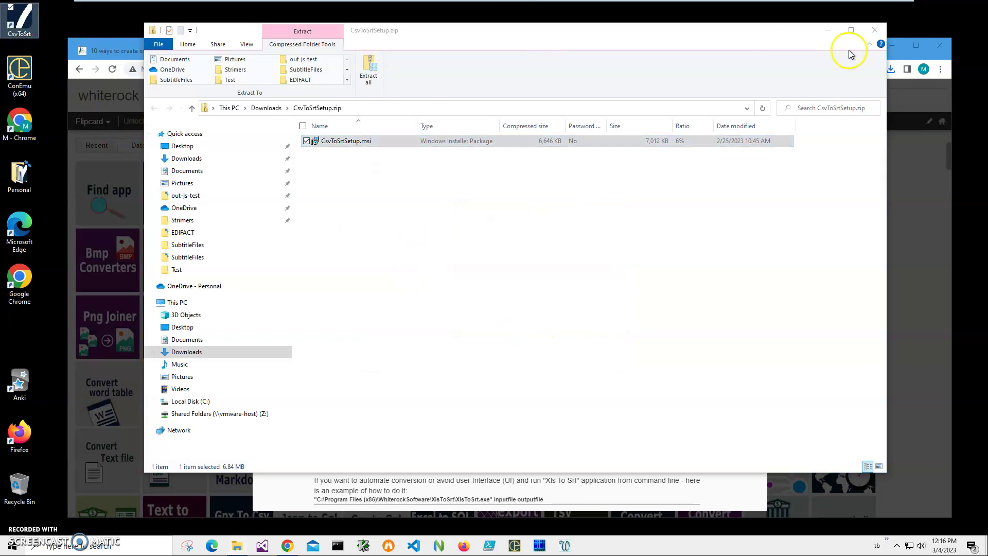
pyautogui.click(875, 31)
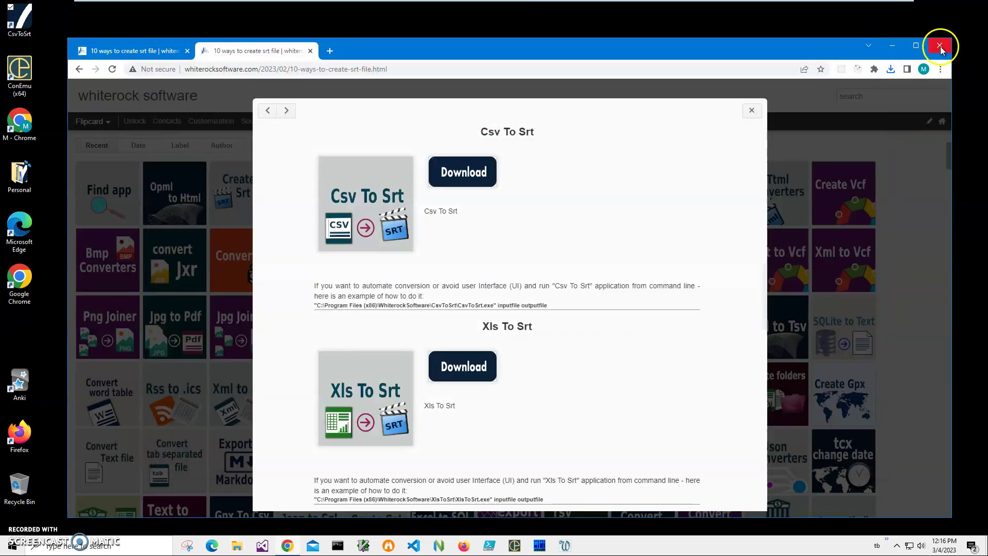
pyautogui.click(939, 45)
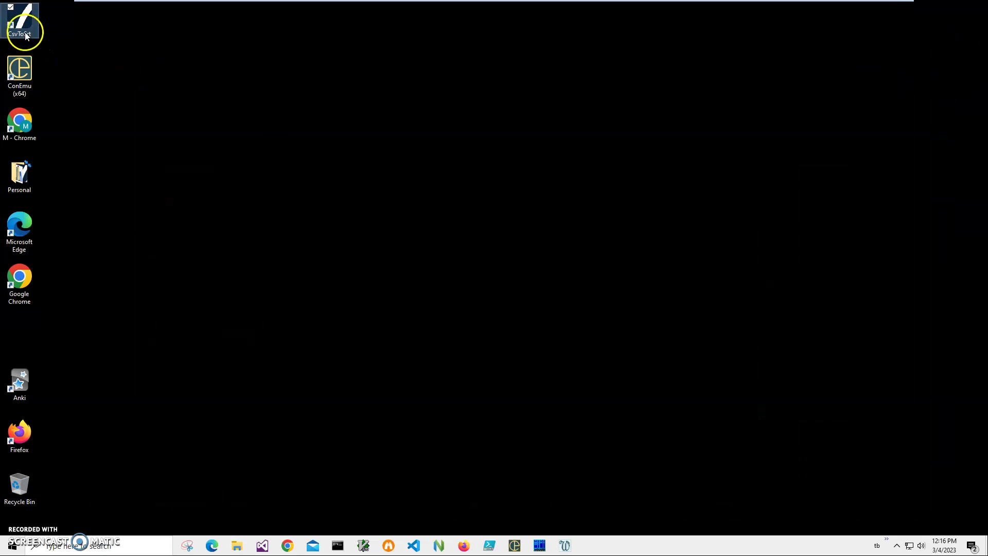
# - Launch Csv To Srt from its new CsvToSrt desktop shortcut
pyautogui.doubleClick(25, 32)
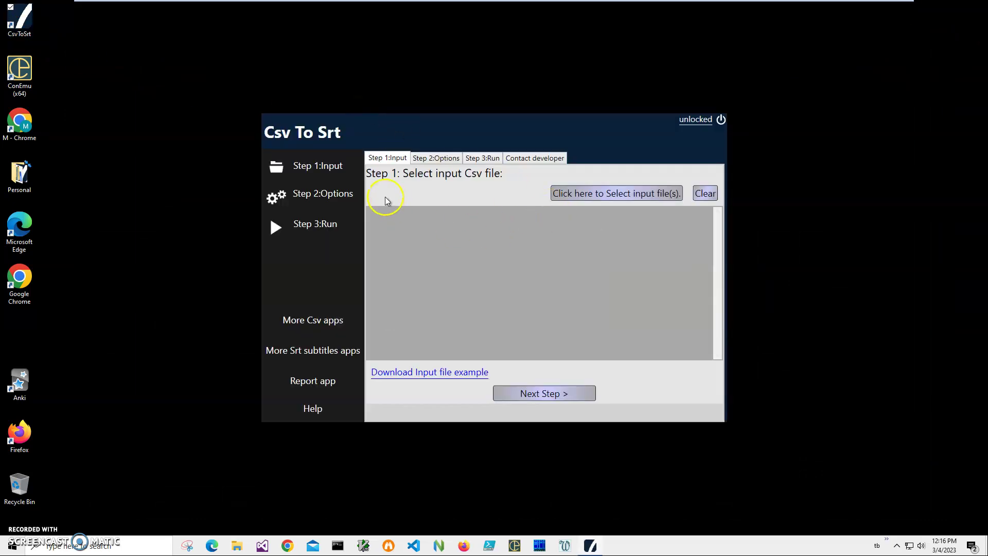
# - Select SubtitlesExample.csv from the SubtitleFiles folder as the Step 1 input file
pyautogui.click(581, 200)
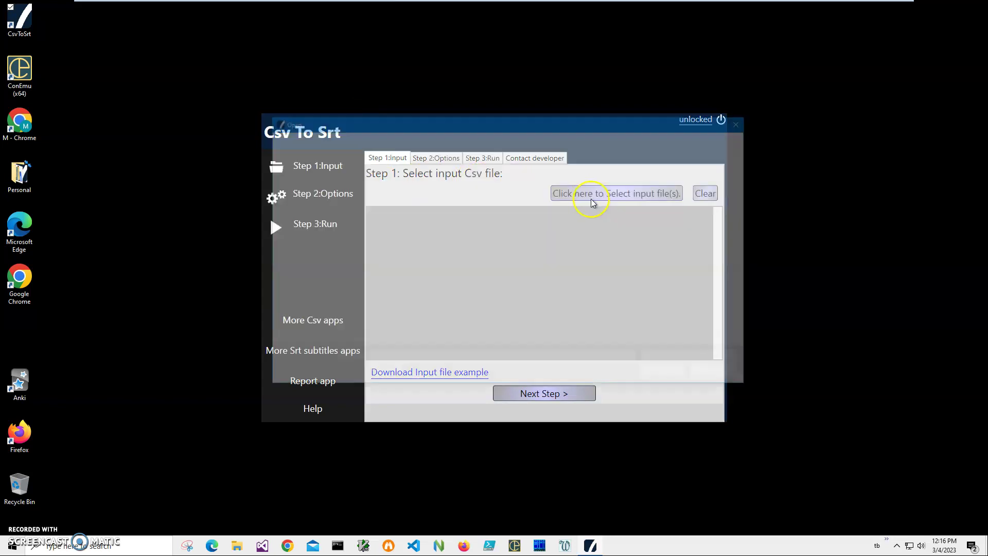
pyautogui.moveTo(749, 188); pyautogui.dragTo(750, 231)
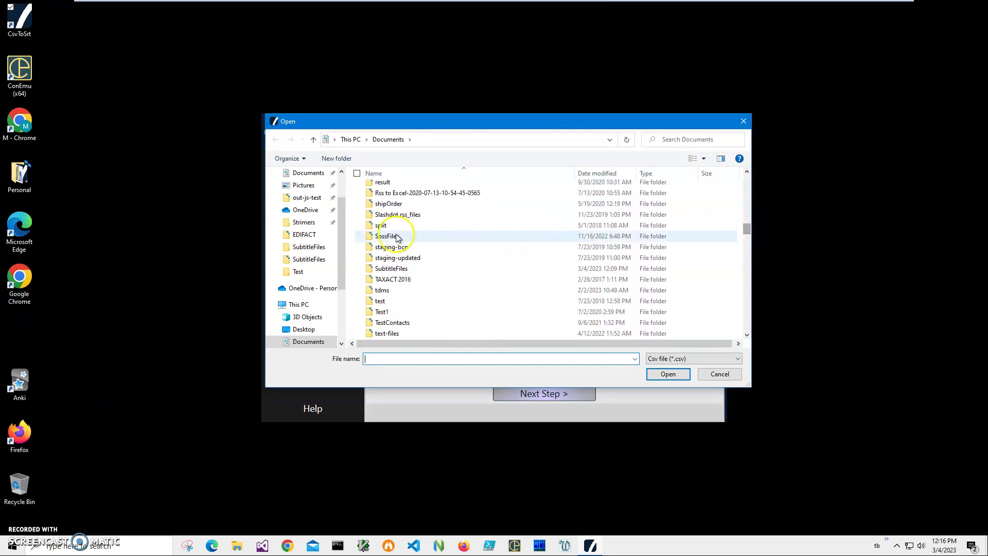
pyautogui.doubleClick(410, 271)
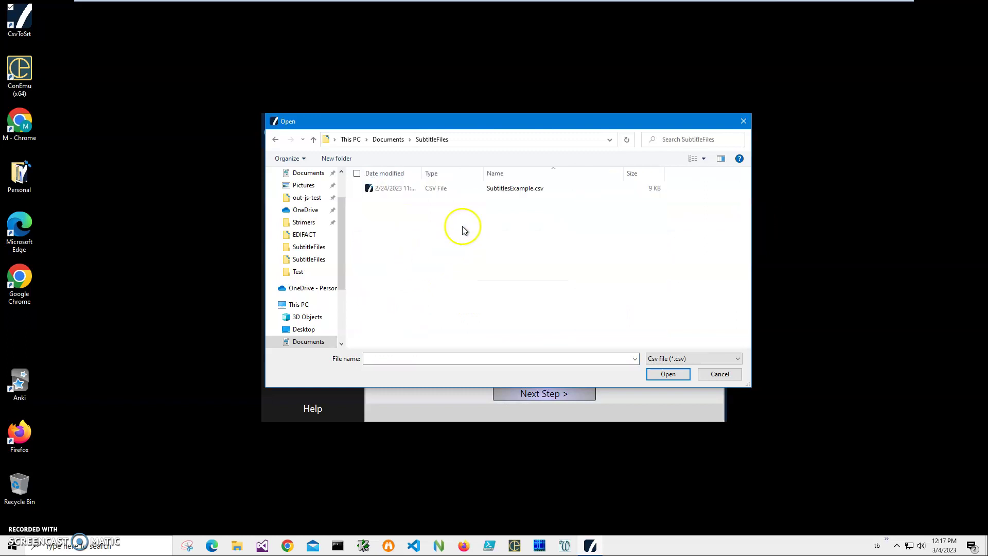
pyautogui.click(504, 191)
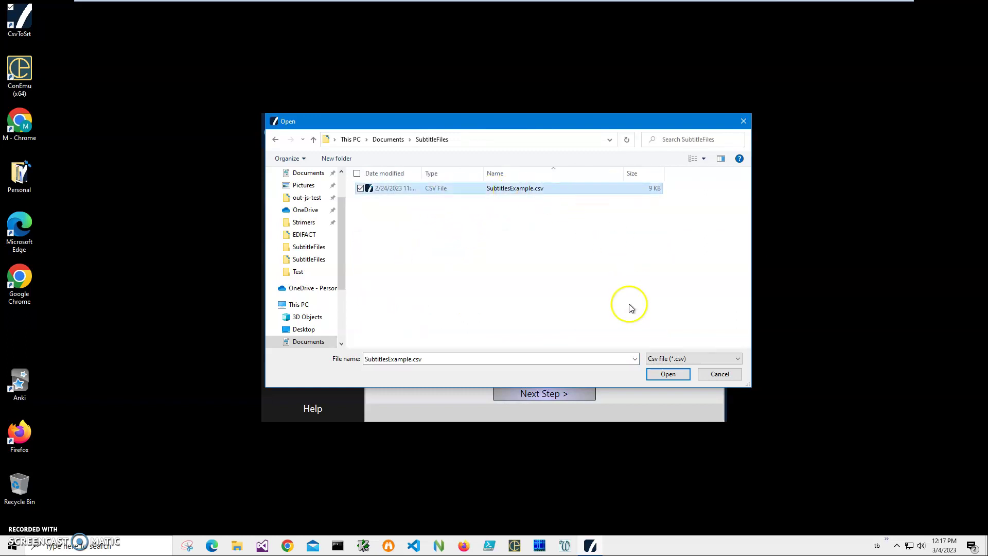
pyautogui.click(667, 374)
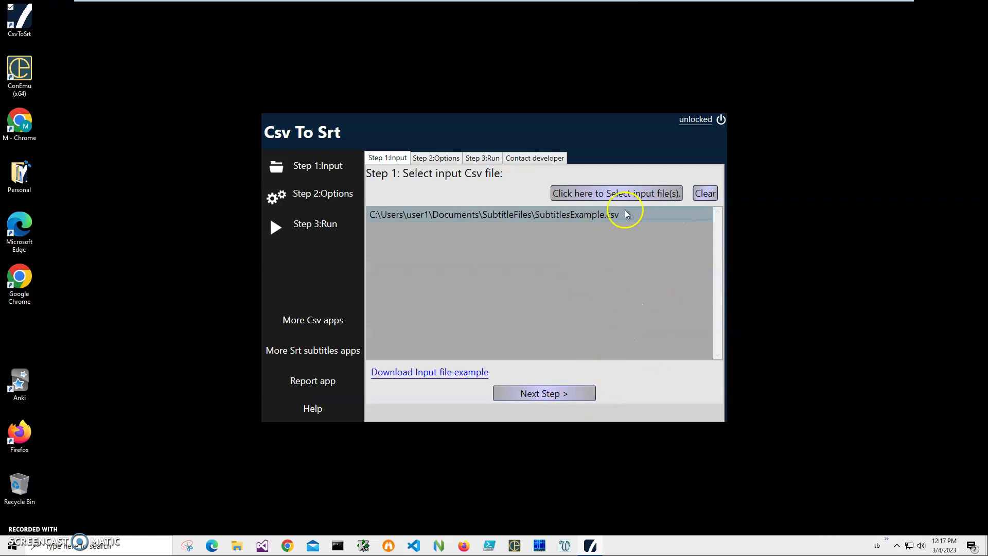
# - Map the StartTime, EndTime and Text columns in Step 2 and continue to Step 3
pyautogui.click(533, 392)
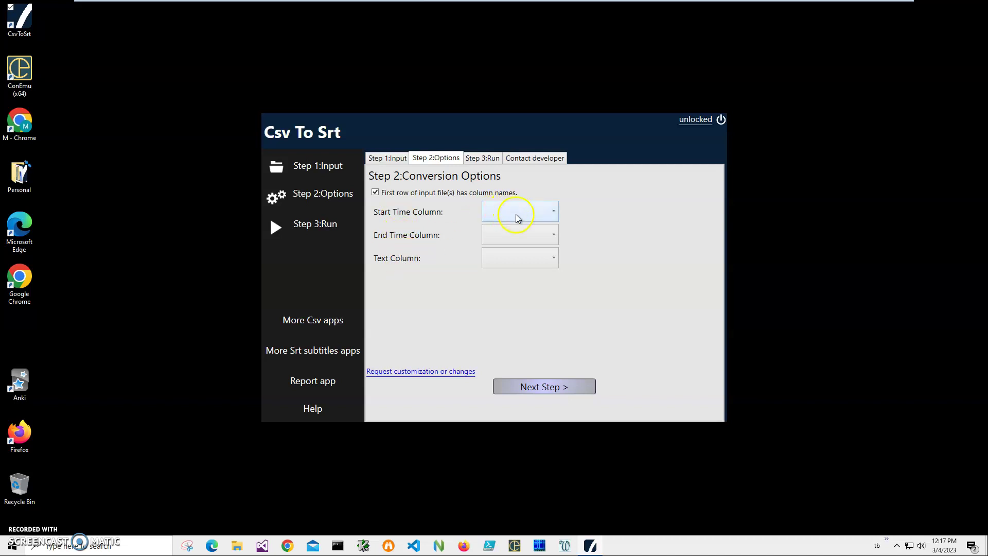
pyautogui.click(528, 213)
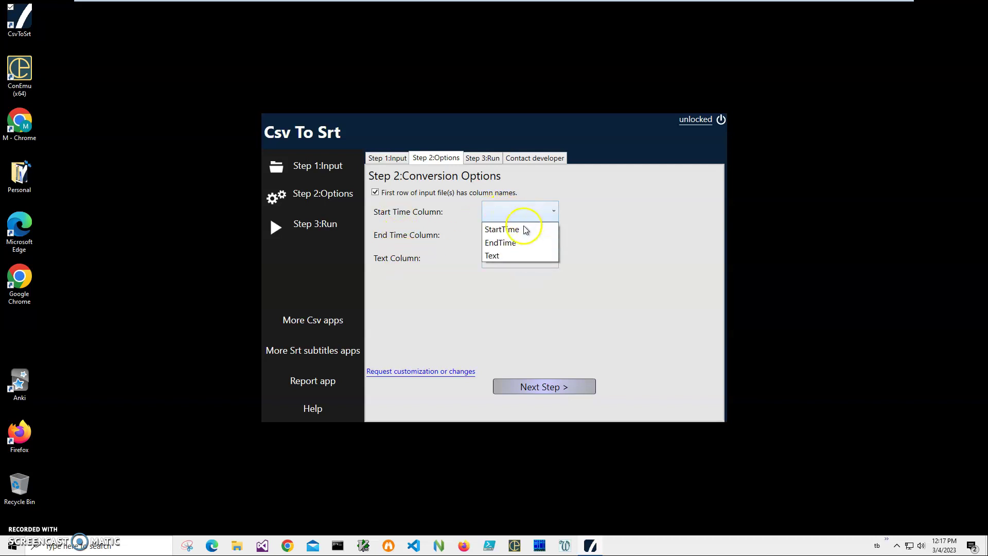
pyautogui.click(517, 231)
pyautogui.click(528, 234)
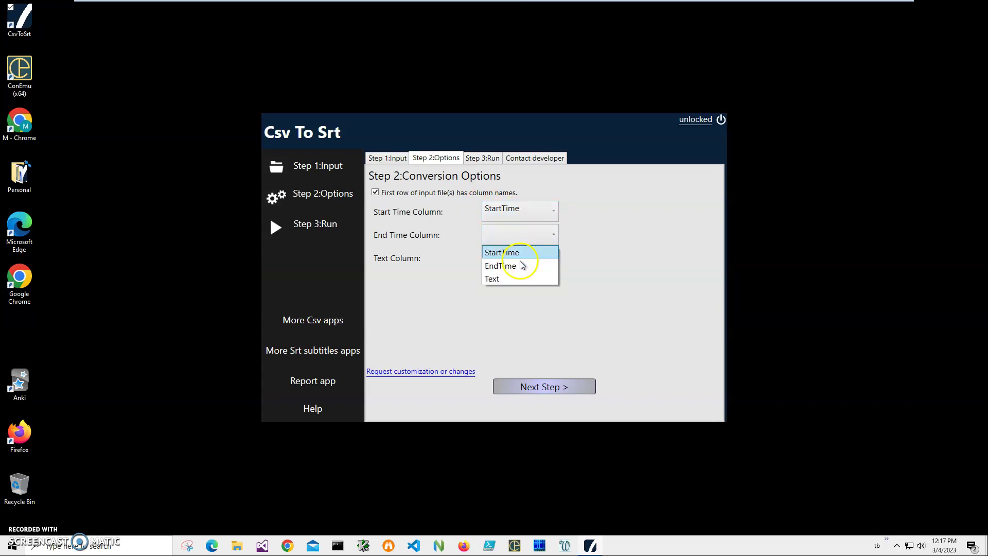
pyautogui.click(517, 265)
pyautogui.click(515, 263)
pyautogui.click(511, 302)
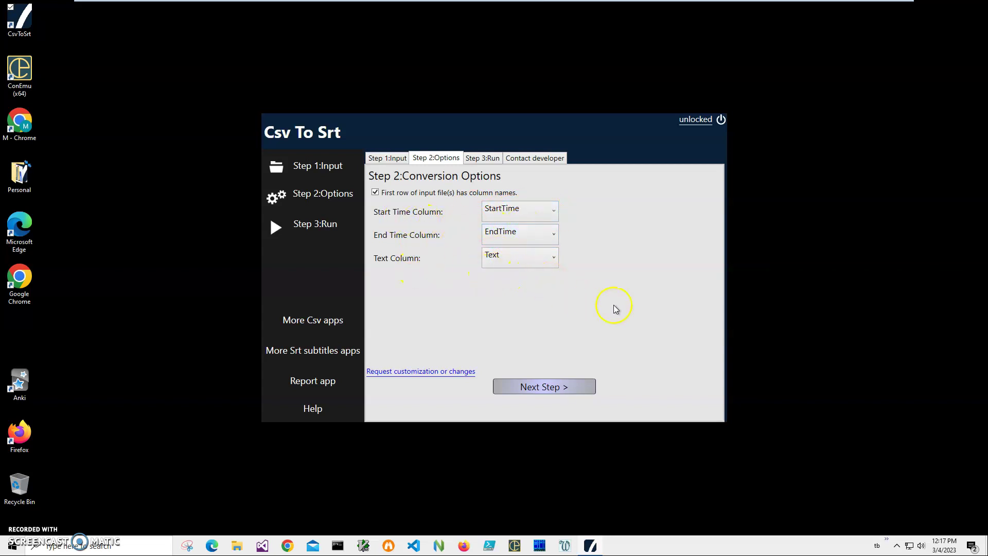
pyautogui.click(569, 387)
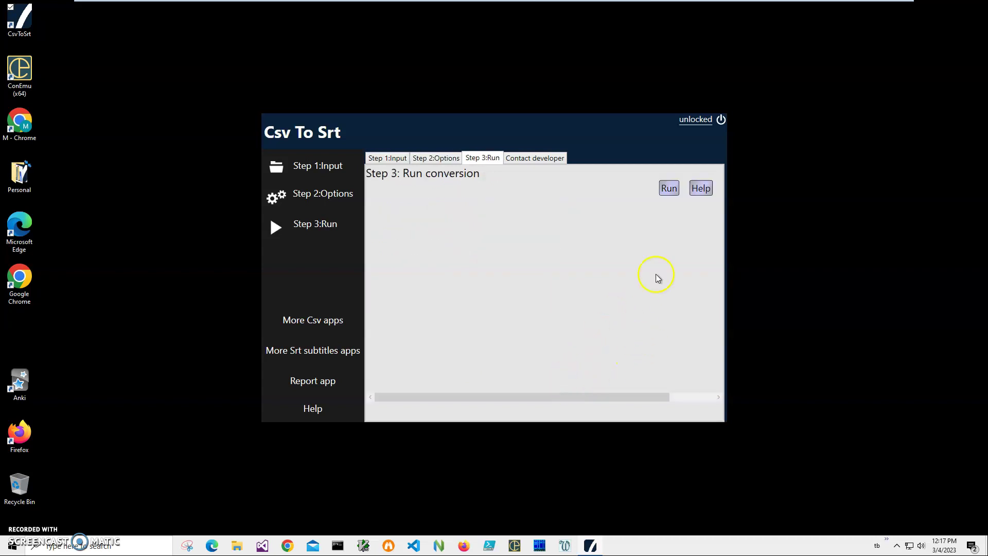
# - Run the conversion and save the output as Csv To Srt.srt, trimming the timestamp from the name
pyautogui.click(669, 188)
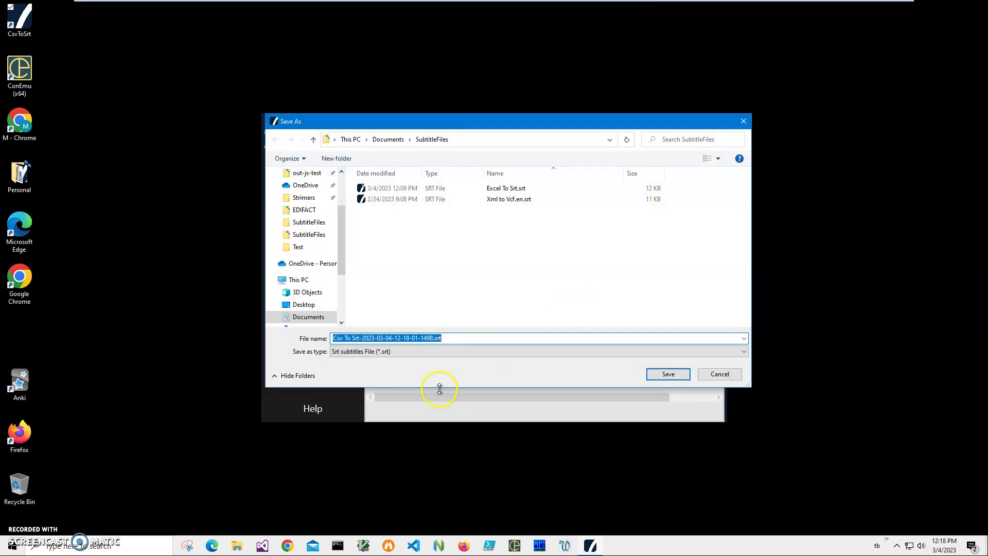
pyautogui.click(433, 338)
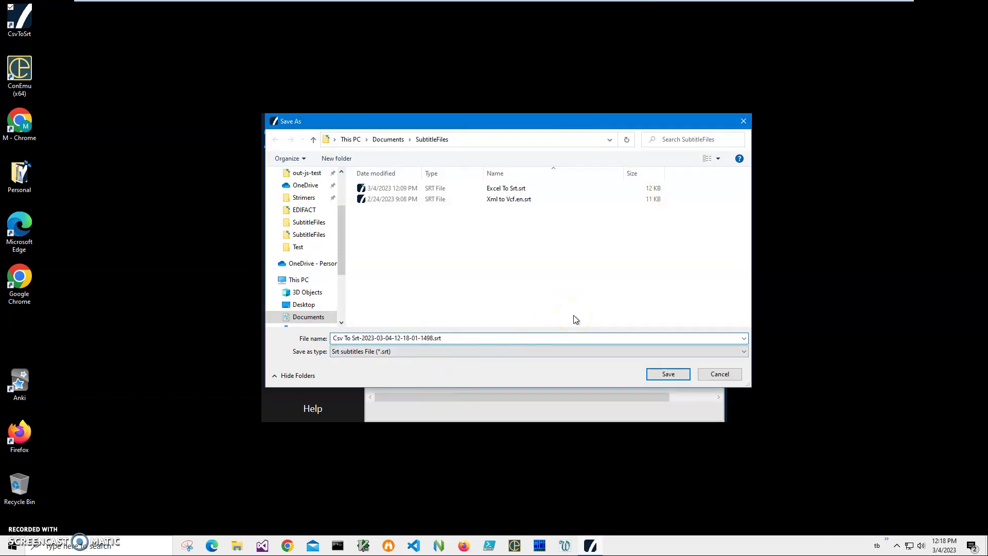
pyautogui.hotkey('ctrl', 'shift', 'Left')
pyautogui.hotkey('ctrl', 'shift', 'Left')
pyautogui.hotkey('ctrl', 'shift', 'Left')
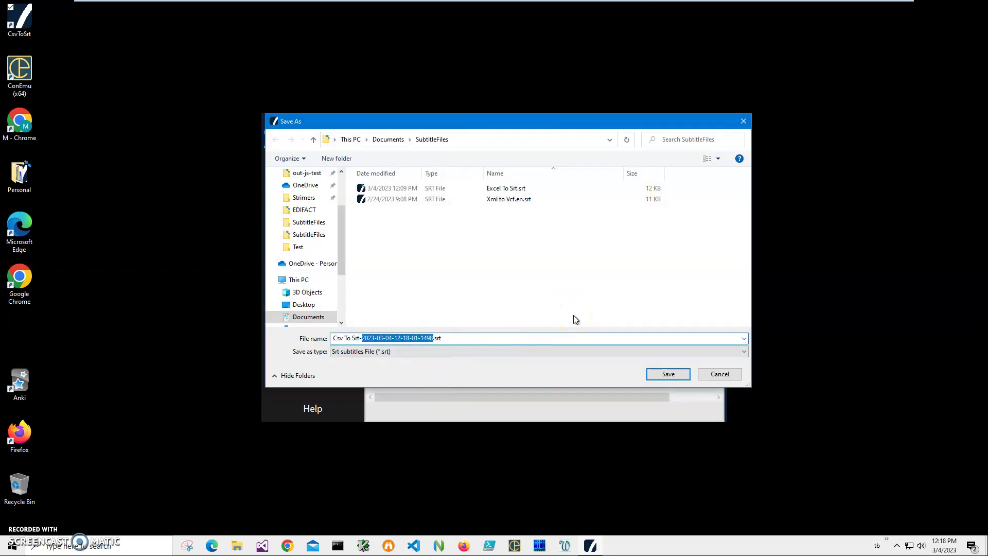
pyautogui.click(682, 376)
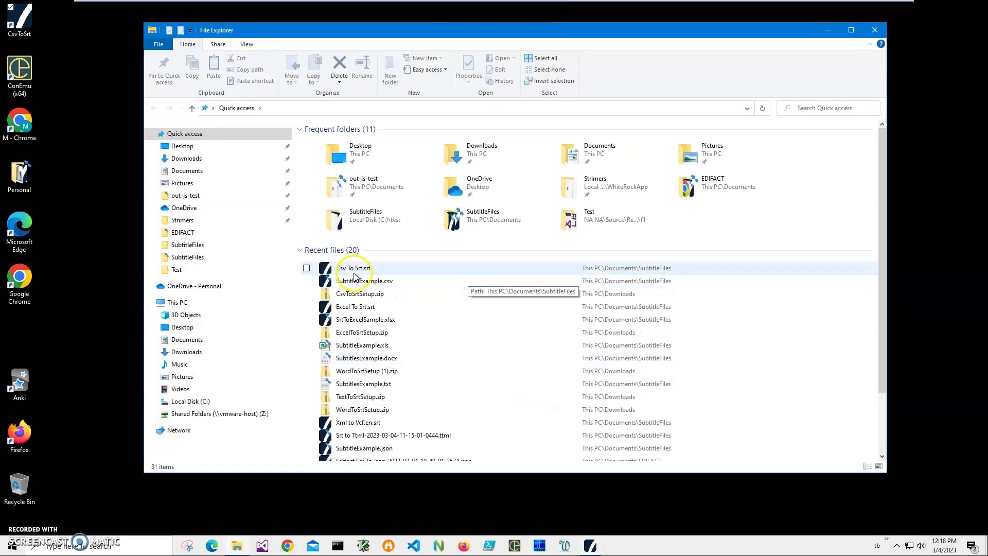
pyautogui.click(354, 269)
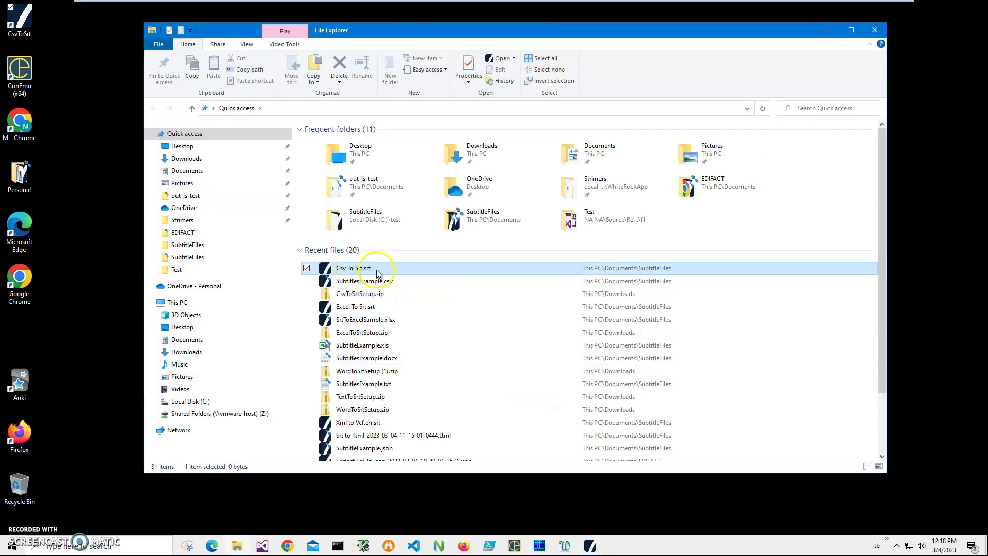
pyautogui.doubleClick(377, 272)
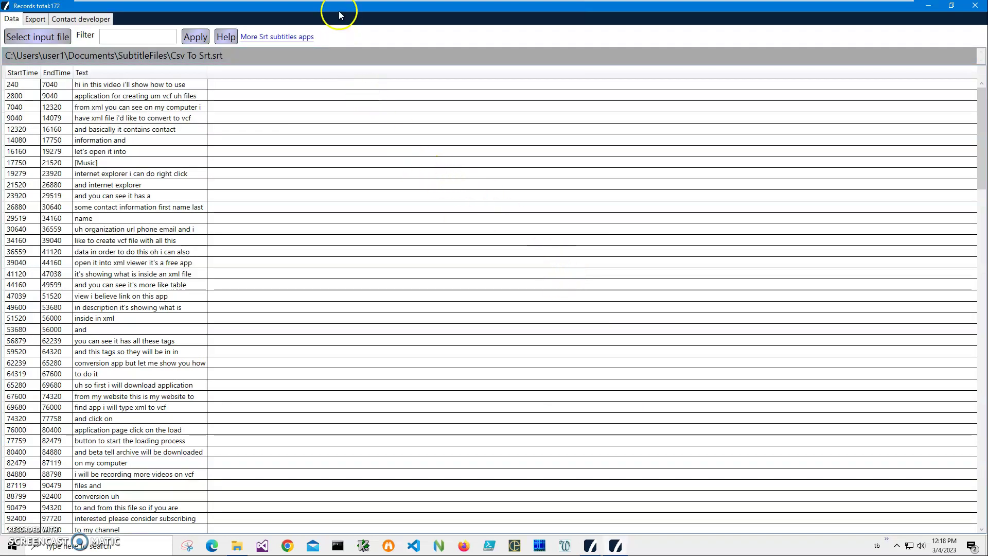
pyautogui.doubleClick(343, 7)
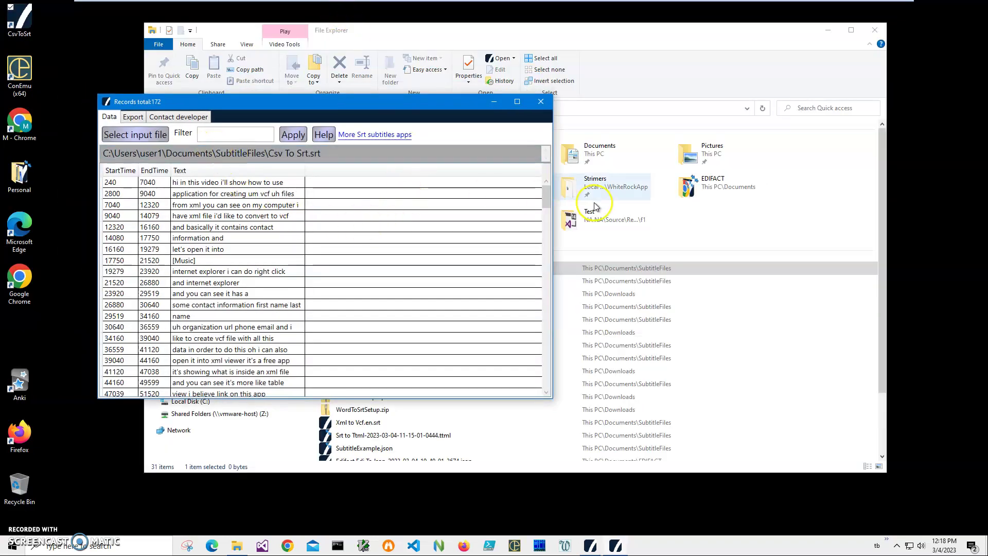
pyautogui.moveTo(545, 204); pyautogui.dragTo(549, 194)
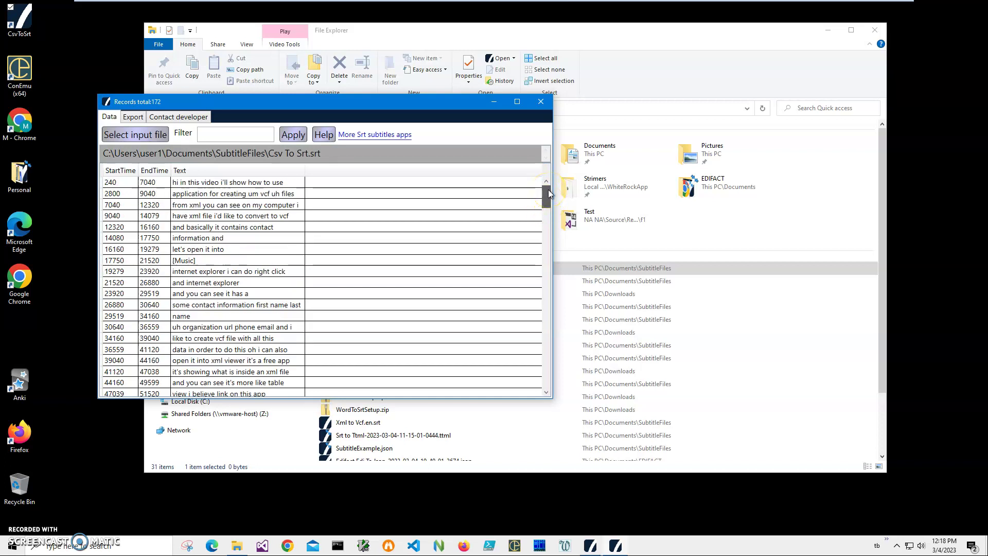
pyautogui.moveTo(548, 194); pyautogui.dragTo(551, 292)
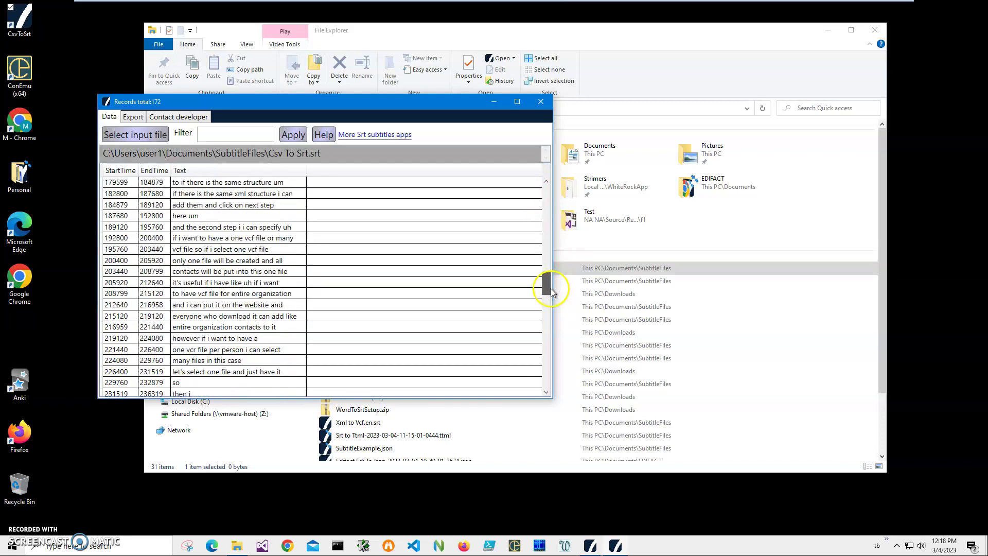
pyautogui.click(133, 117)
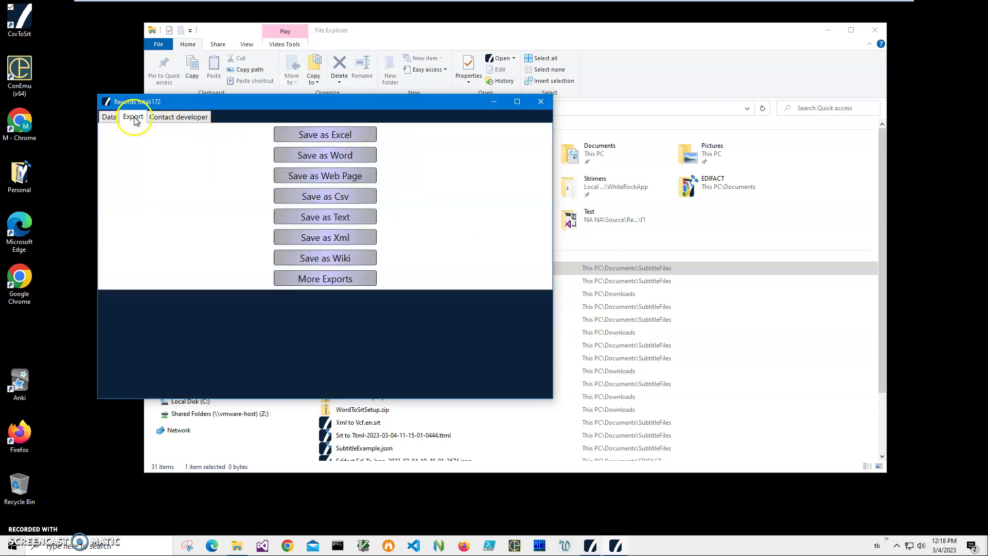
pyautogui.click(107, 117)
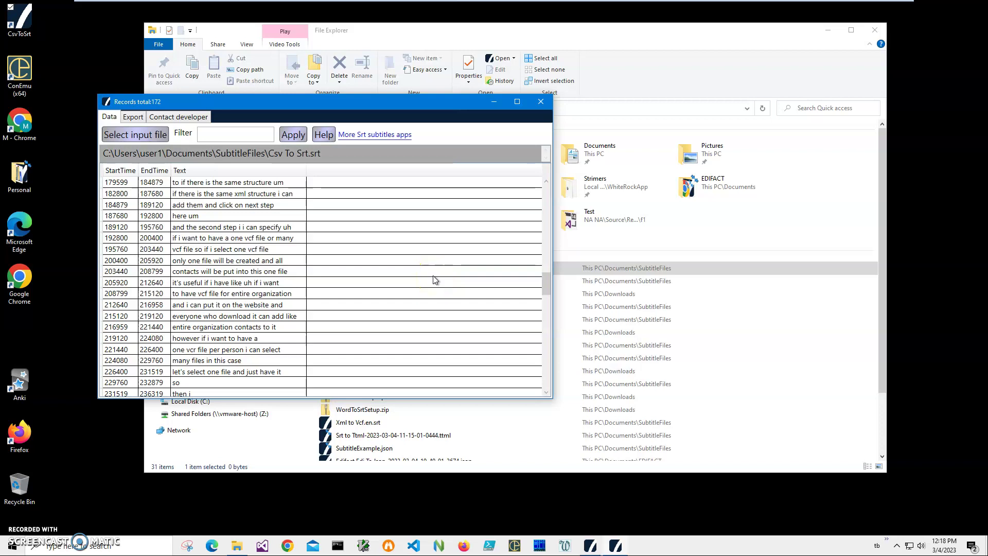
pyautogui.click(542, 104)
pyautogui.rightClick(362, 271)
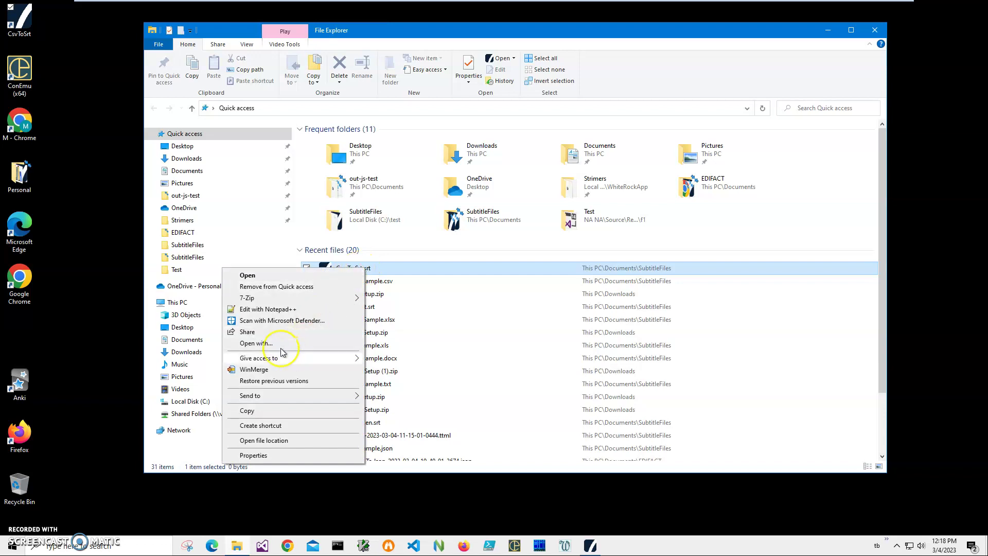
pyautogui.click(260, 309)
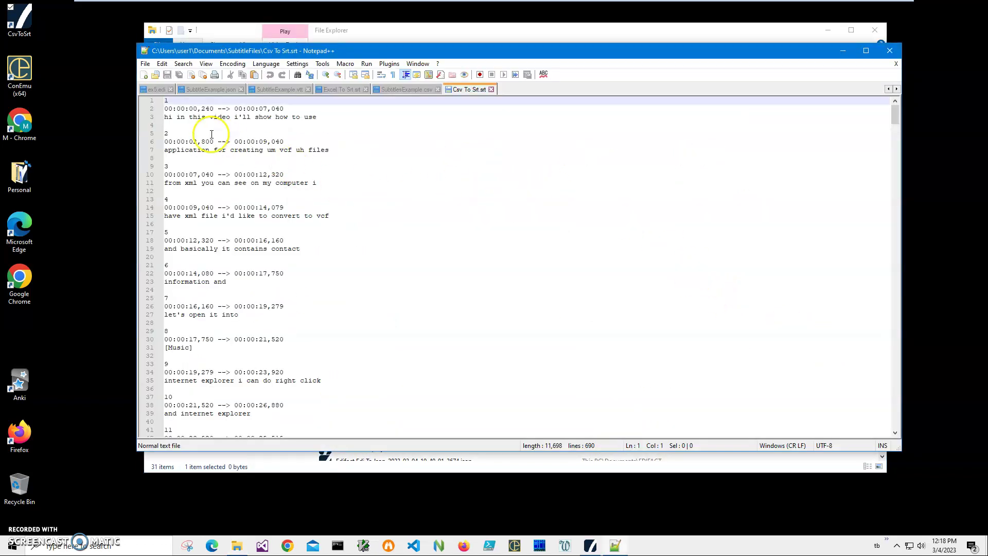
pyautogui.doubleClick(204, 142)
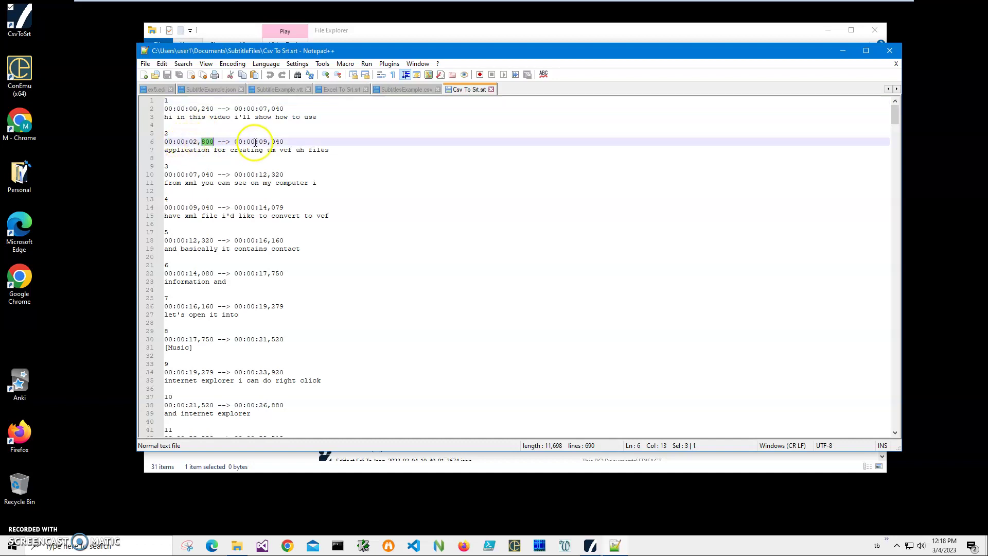
pyautogui.click(226, 139)
pyautogui.doubleClick(226, 139)
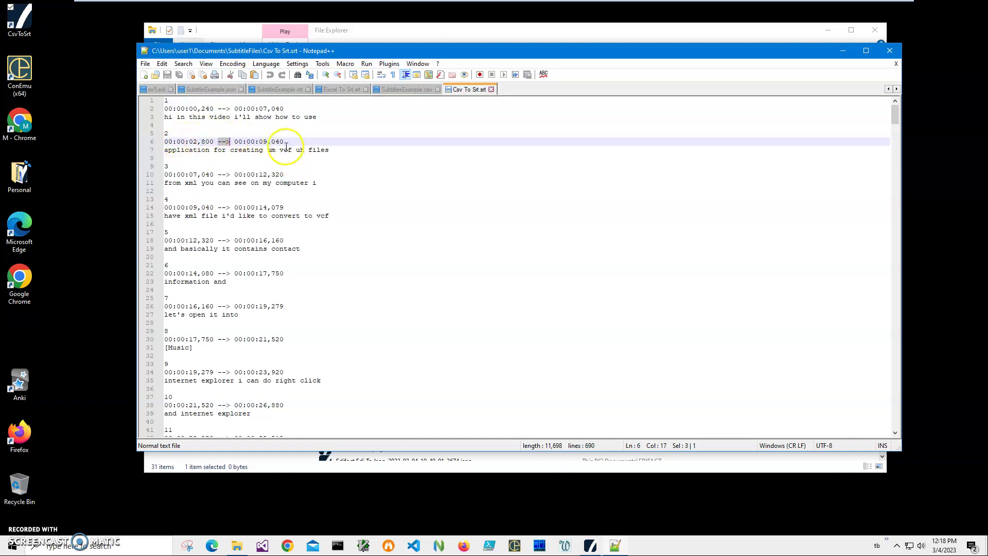
pyautogui.scroll(-3, 225, 276)
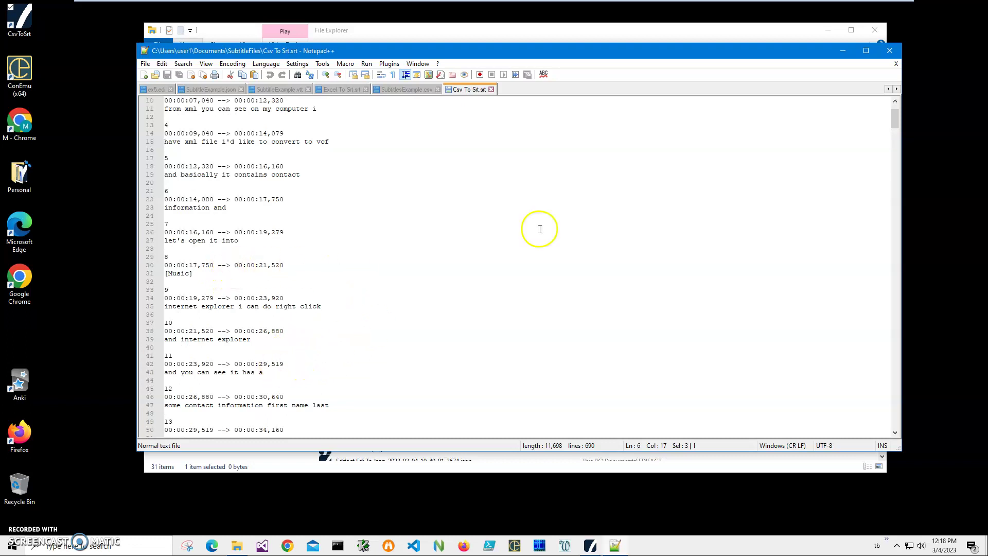
pyautogui.click(889, 52)
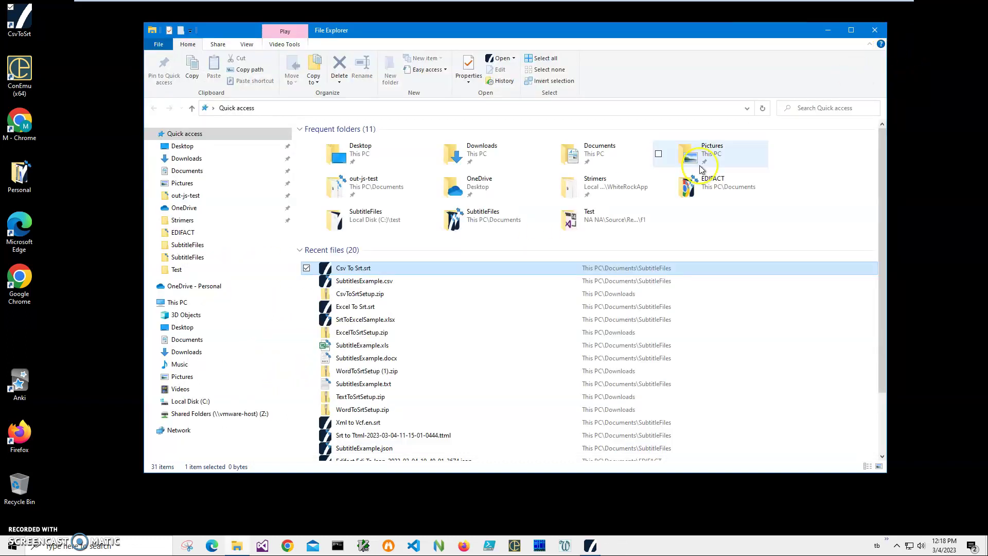